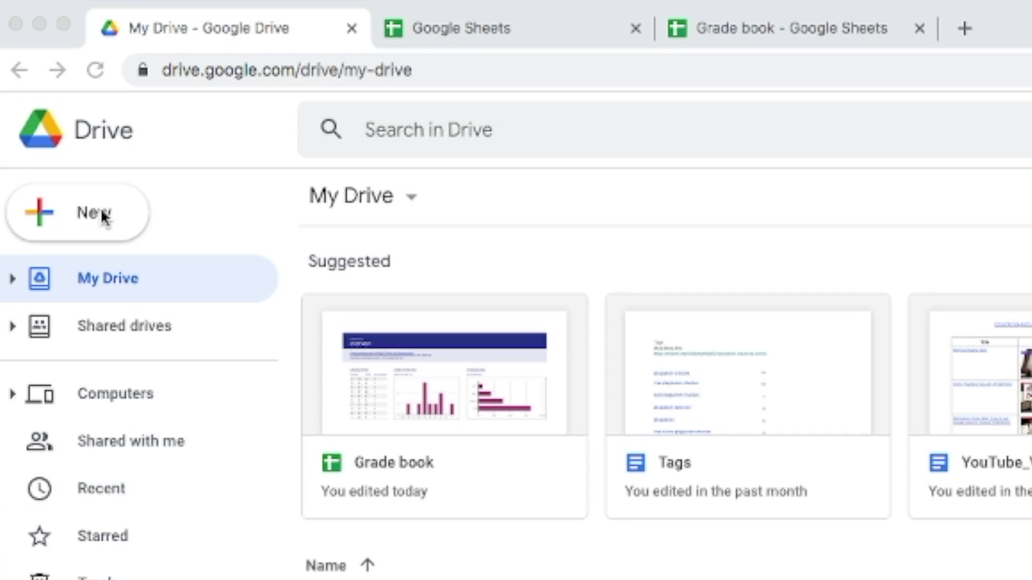
From Google Drive's New menu, open the Google Sheets template gallery.
click(89, 218)
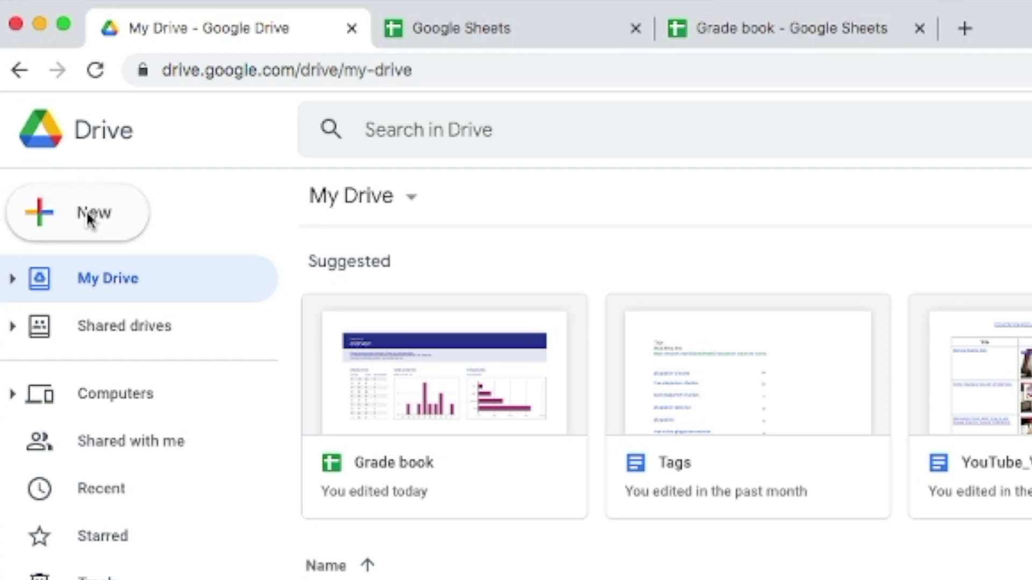
click(89, 218)
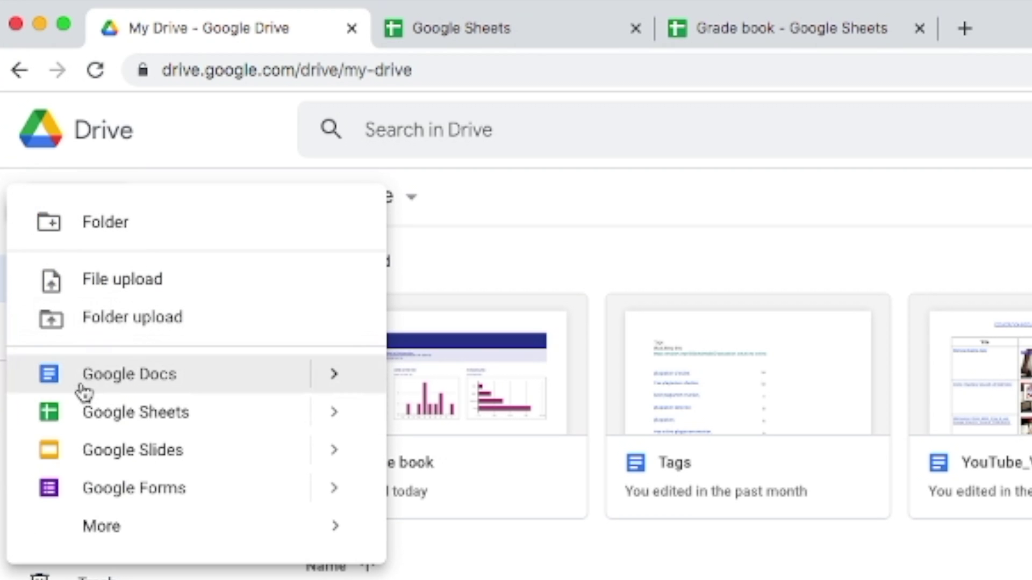
mouse_move(334, 426)
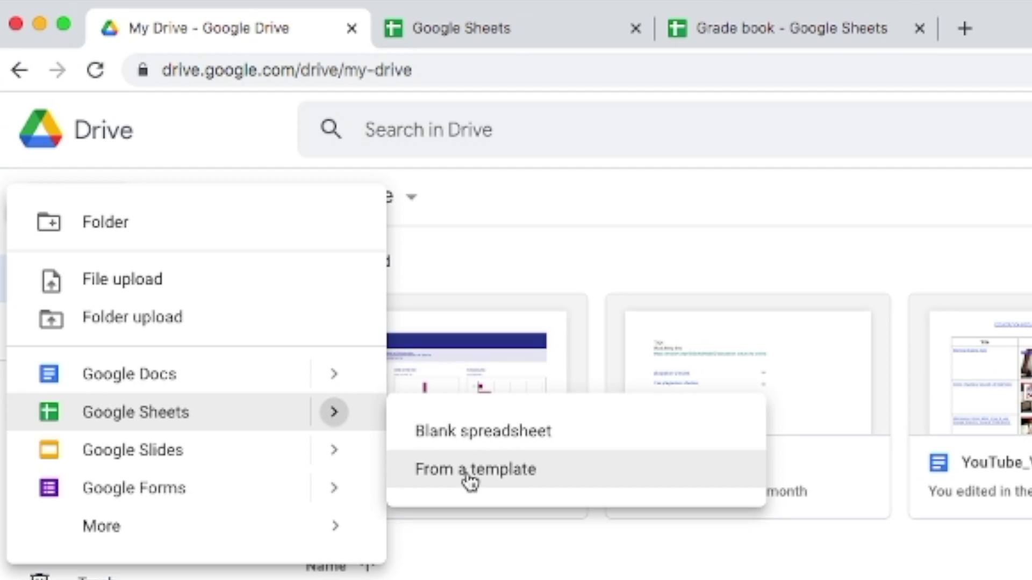
click(519, 31)
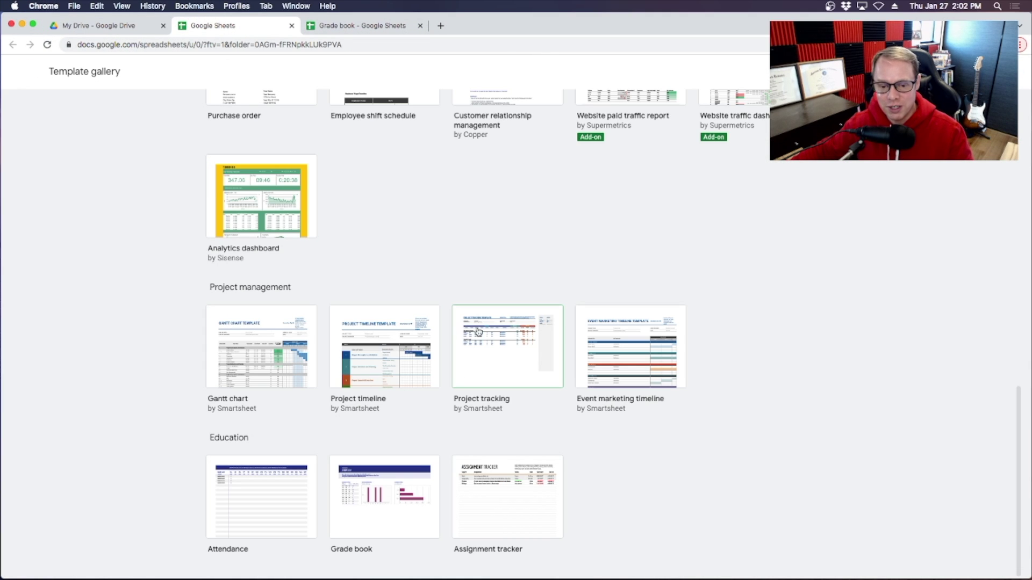
Create a spreadsheet from the Grade book template in the Education section.
scroll(483, 326, up, 2)
scroll(483, 327, up, 5)
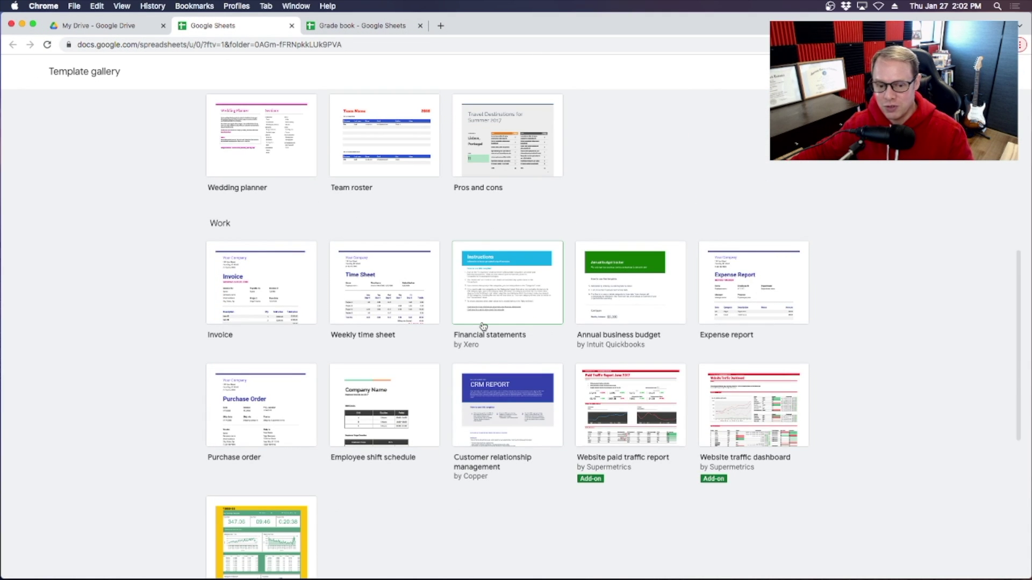
scroll(493, 326, down, 6)
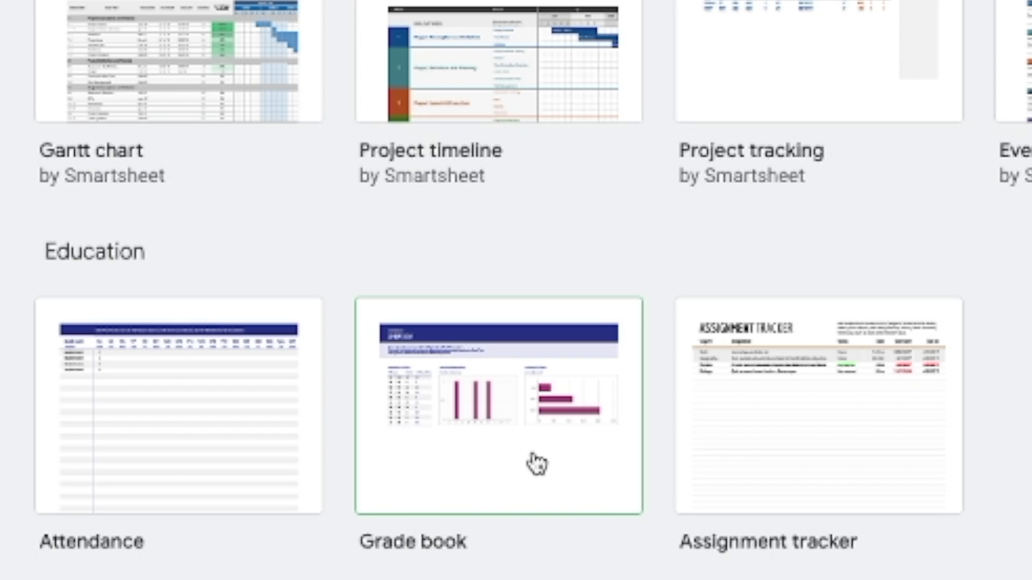
click(502, 461)
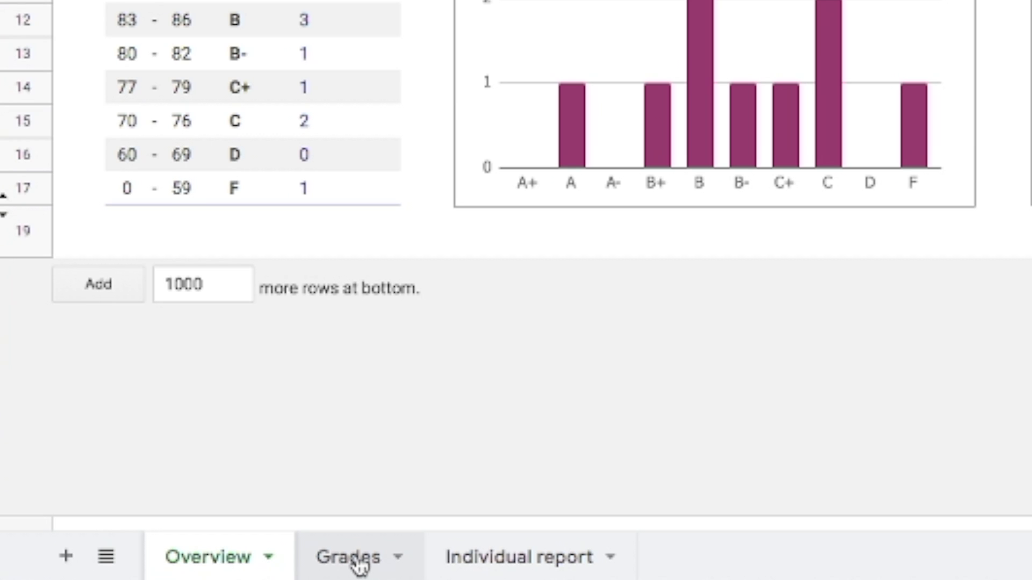
Switch from the Overview sheet to the Grades sheet.
click(359, 564)
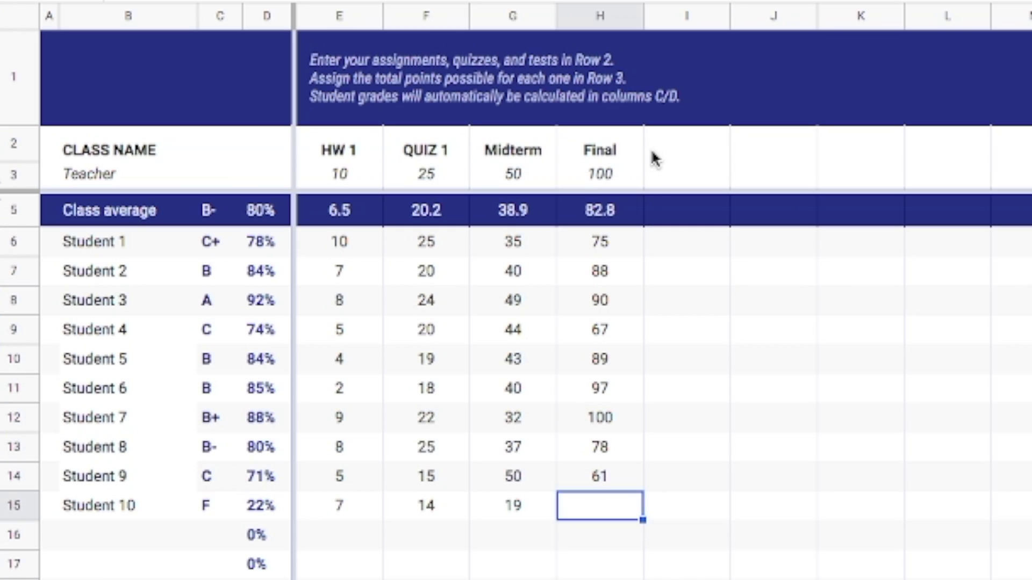
Inspect cell I2, the point totals in E3:H3, and the Final scores in H6 and H15.
click(673, 155)
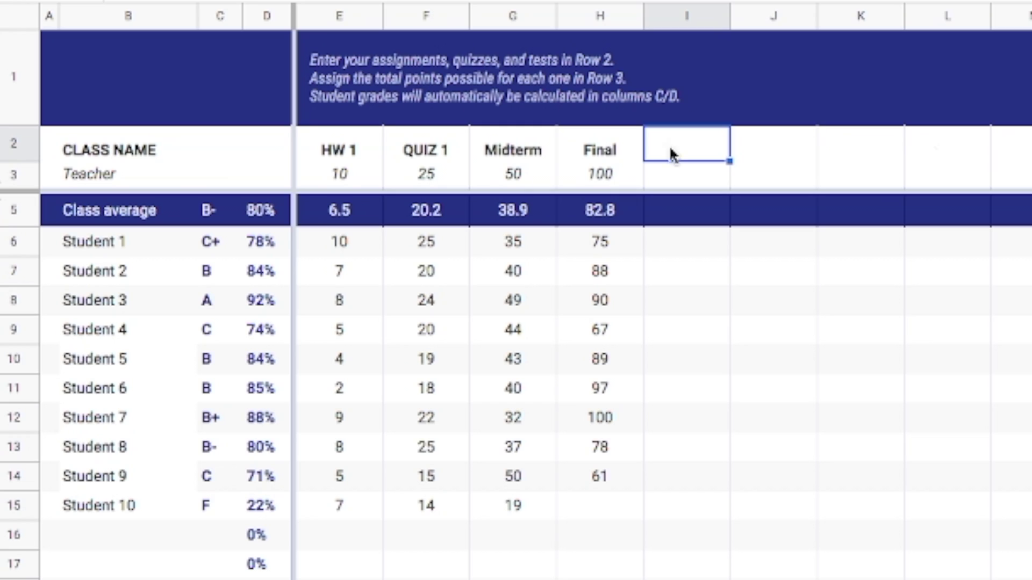
click(340, 174)
click(424, 177)
click(510, 186)
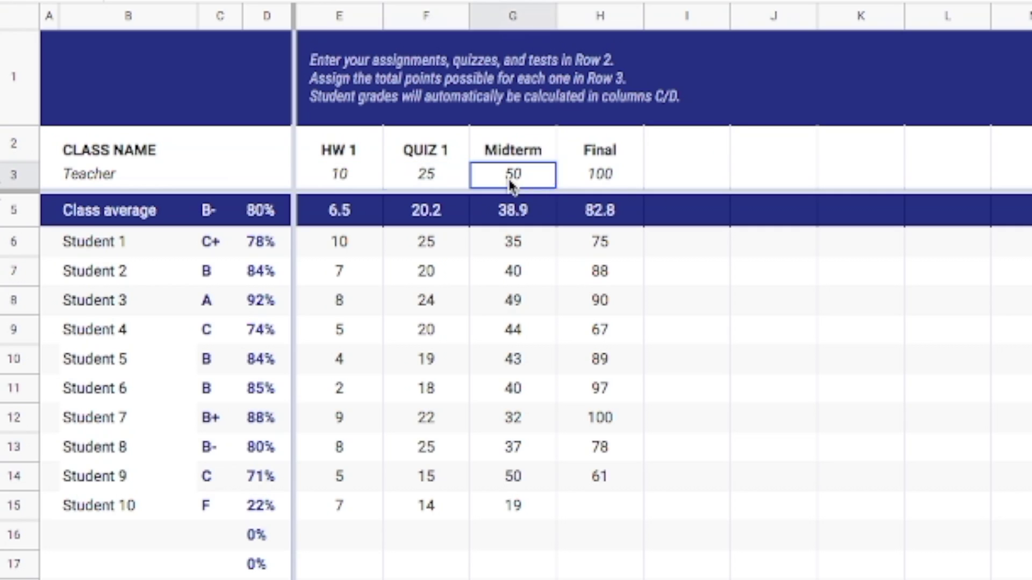
click(611, 180)
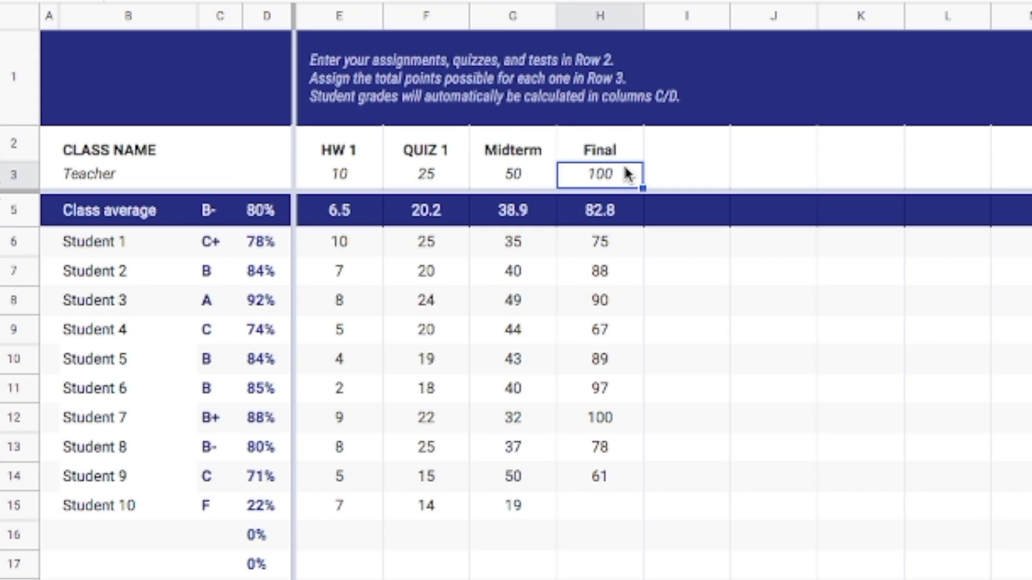
click(604, 243)
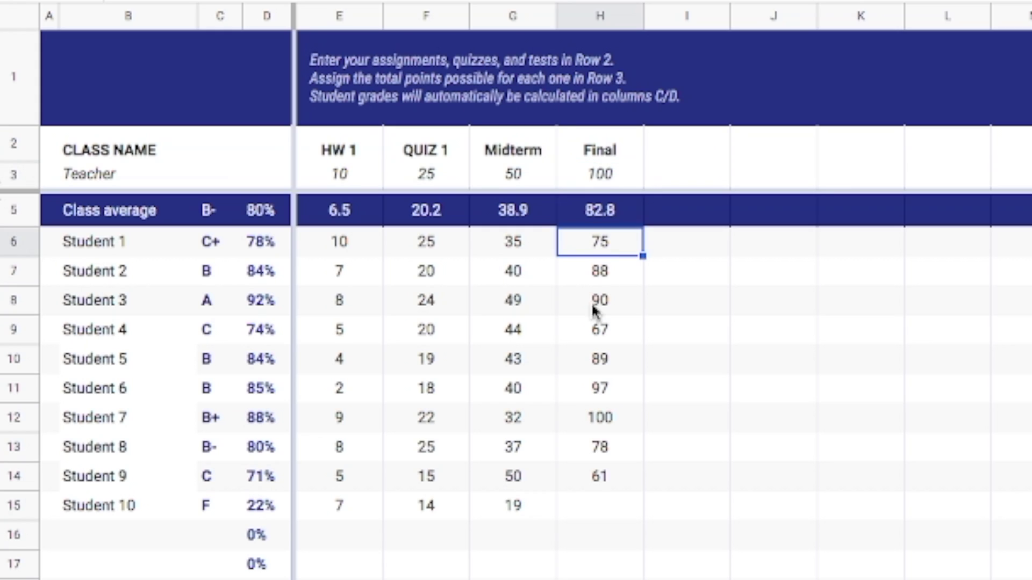
click(599, 507)
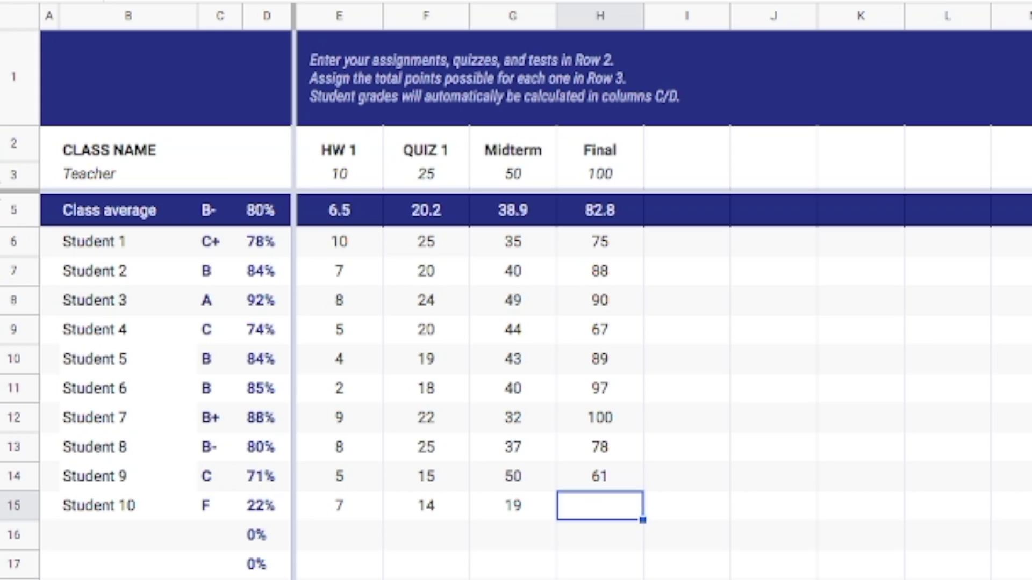
Enter 100 as Student 10's Final score in H15 and check the recalculated C at 76%.
text(100)
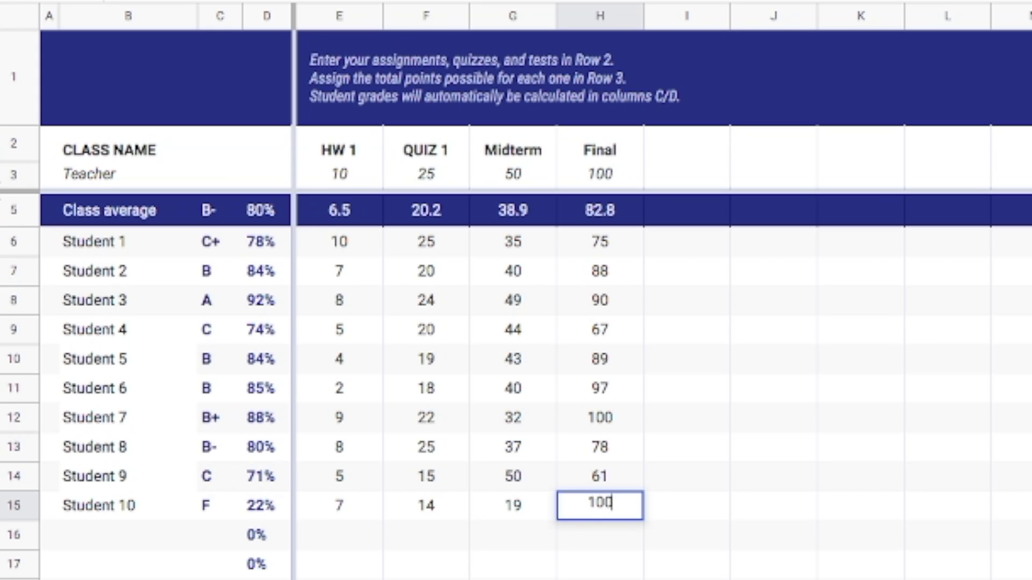
key(Return)
click(600, 506)
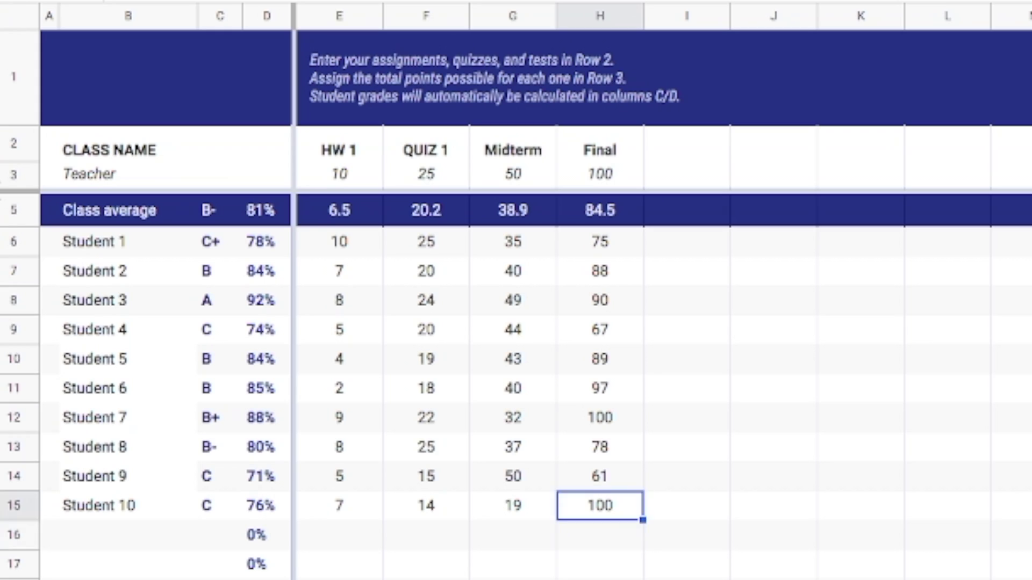
click(513, 505)
click(340, 505)
click(266, 505)
click(220, 505)
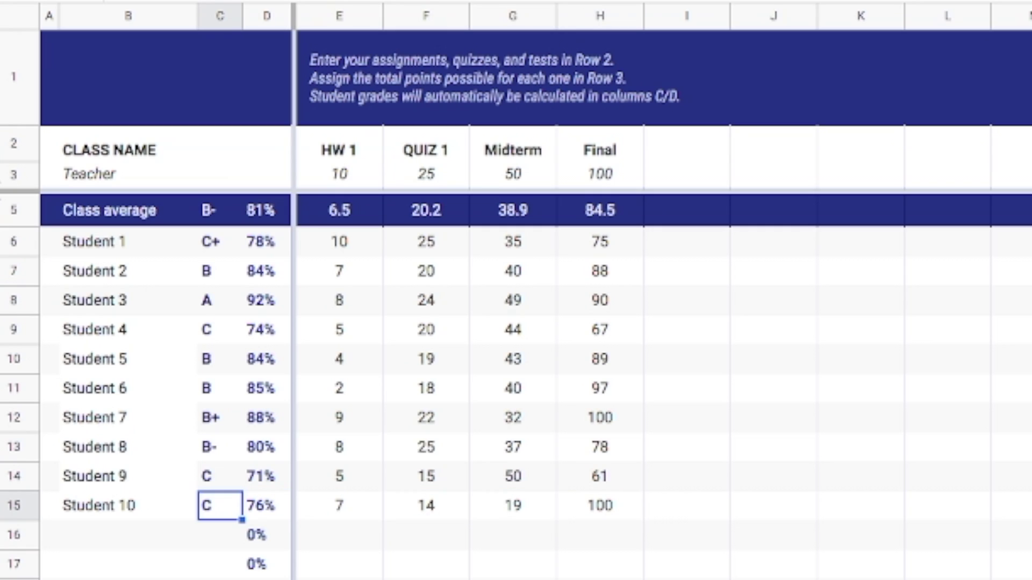
click(266, 505)
click(426, 505)
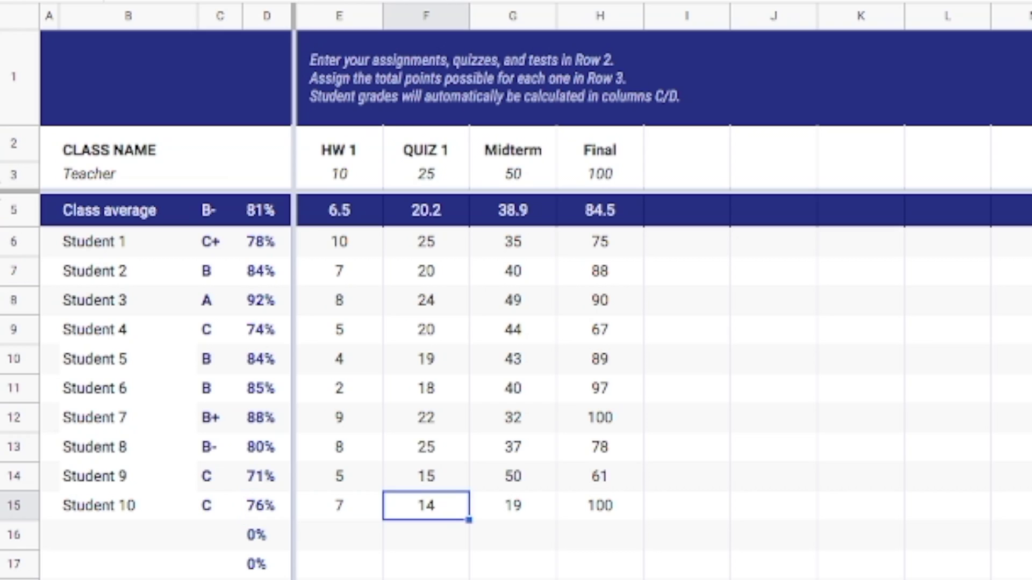
click(513, 505)
click(600, 505)
click(686, 506)
click(600, 505)
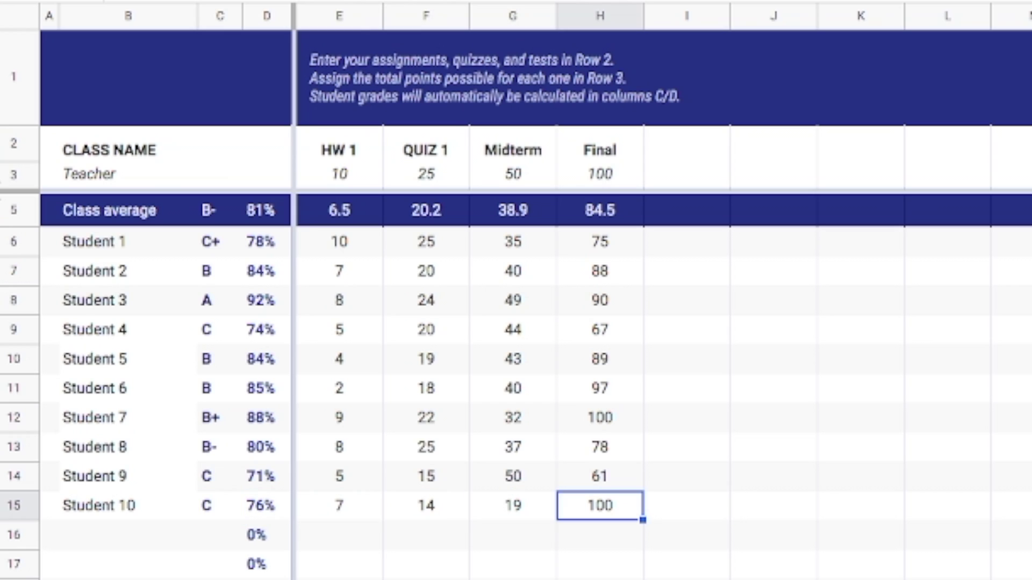
Change Student 10's Final score to 88, then correct it to 75.
text(88)
key(Return)
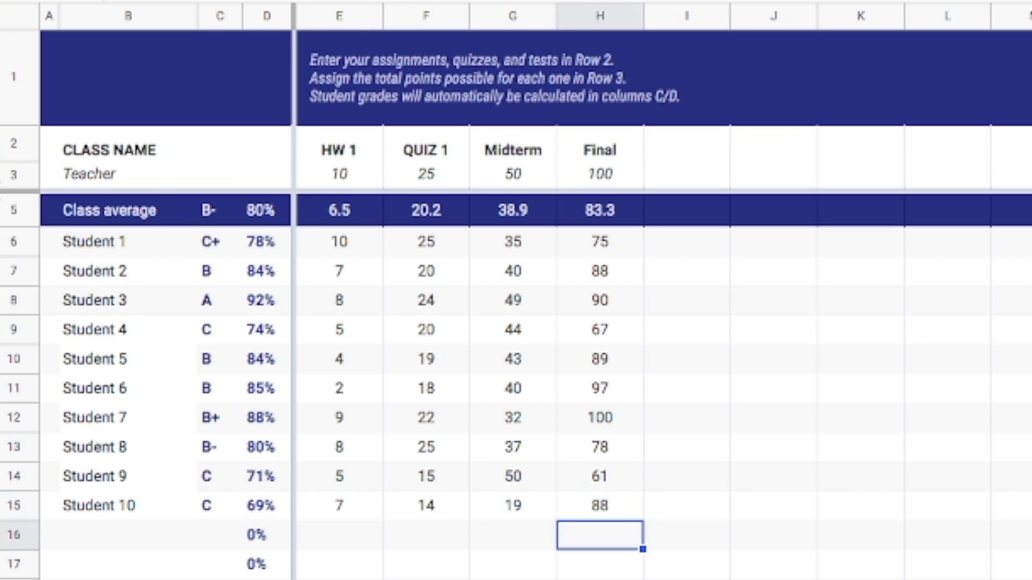
click(600, 505)
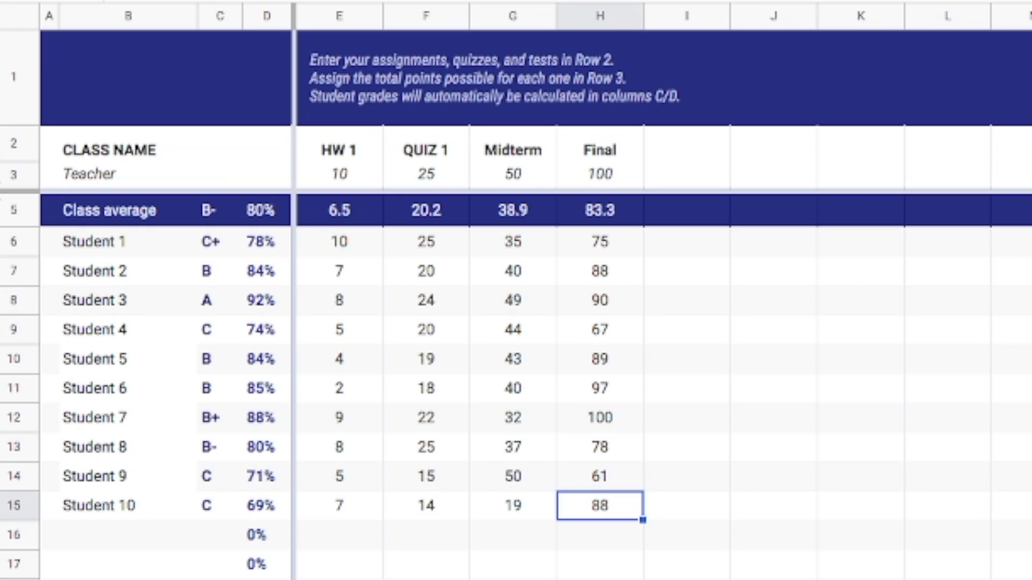
text(75)
key(Return)
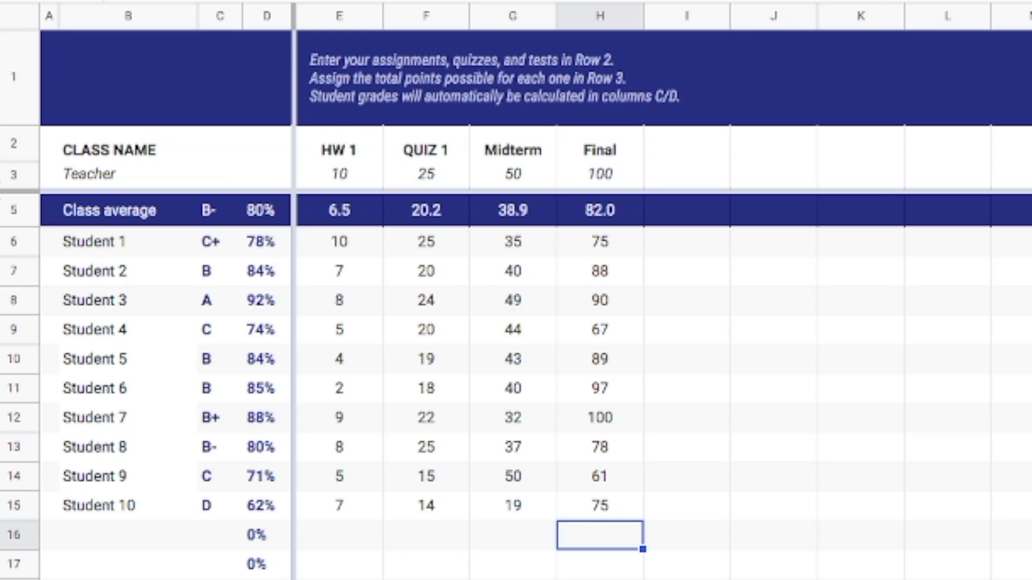
click(600, 505)
click(513, 506)
click(339, 505)
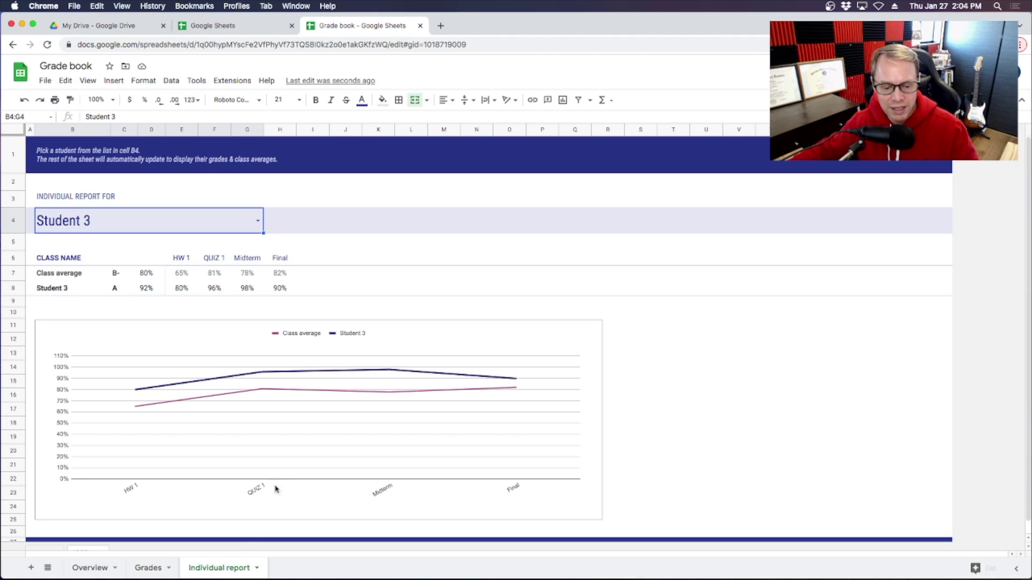
Show Student 1 in the Individual report using the B4 student dropdown.
click(258, 221)
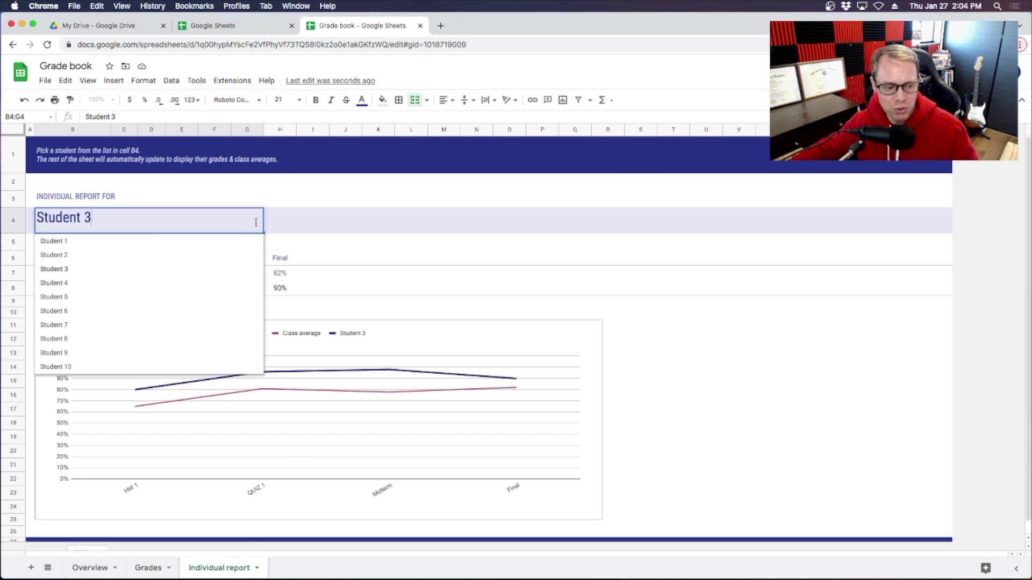
click(93, 243)
click(248, 222)
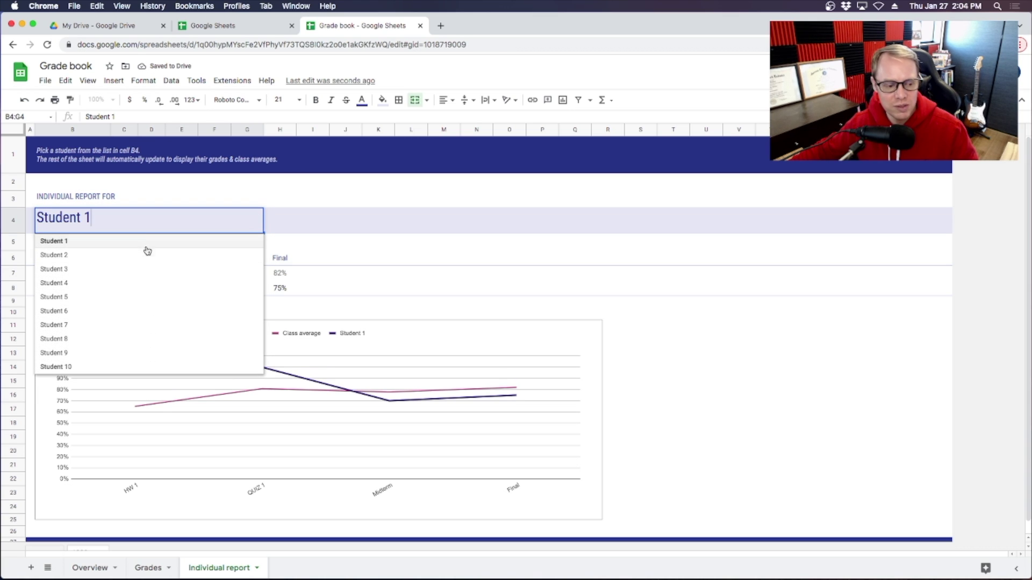
click(321, 221)
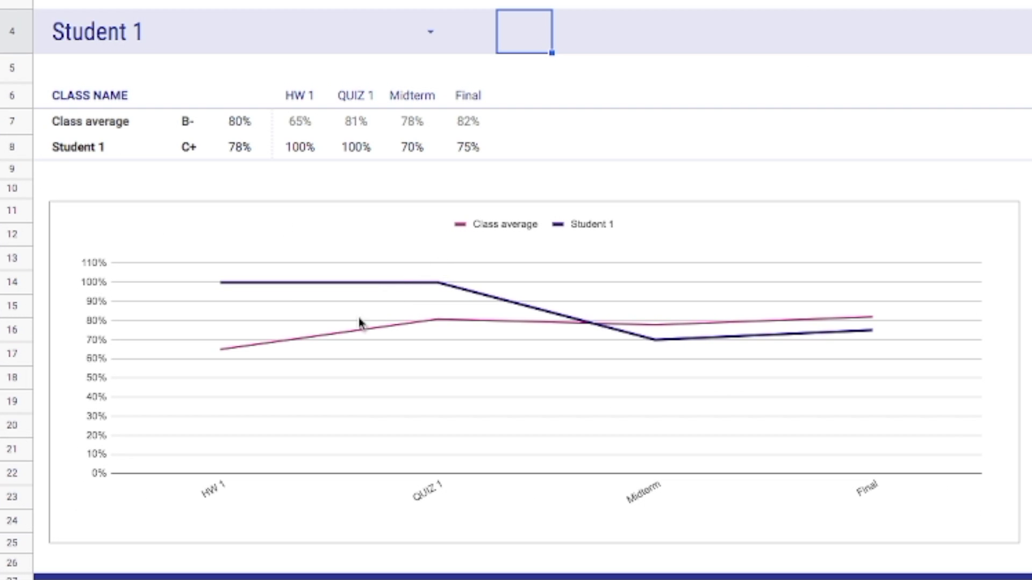
Review the report's line chart, then switch the report to Student 10.
click(238, 350)
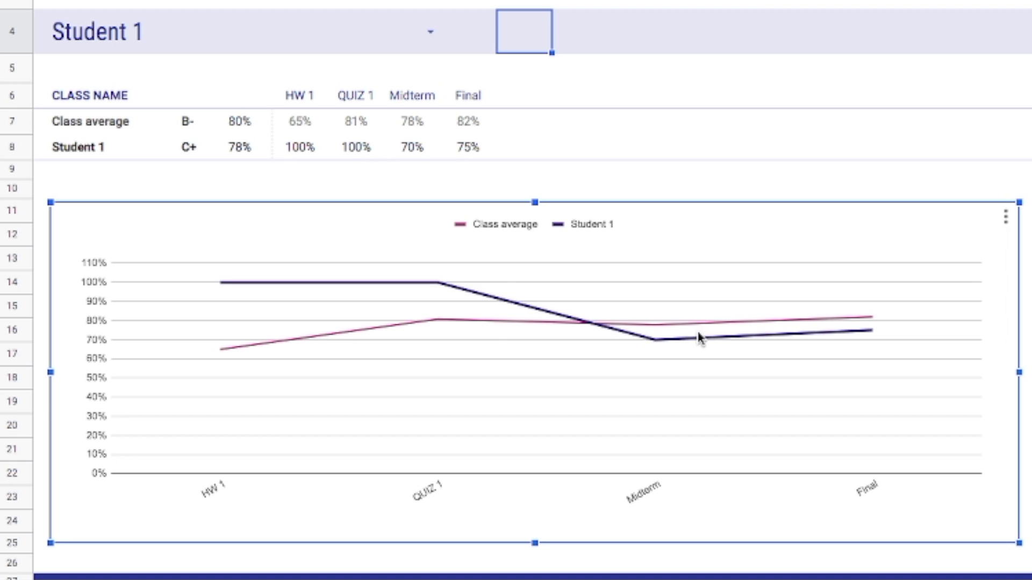
mouse_move(221, 292)
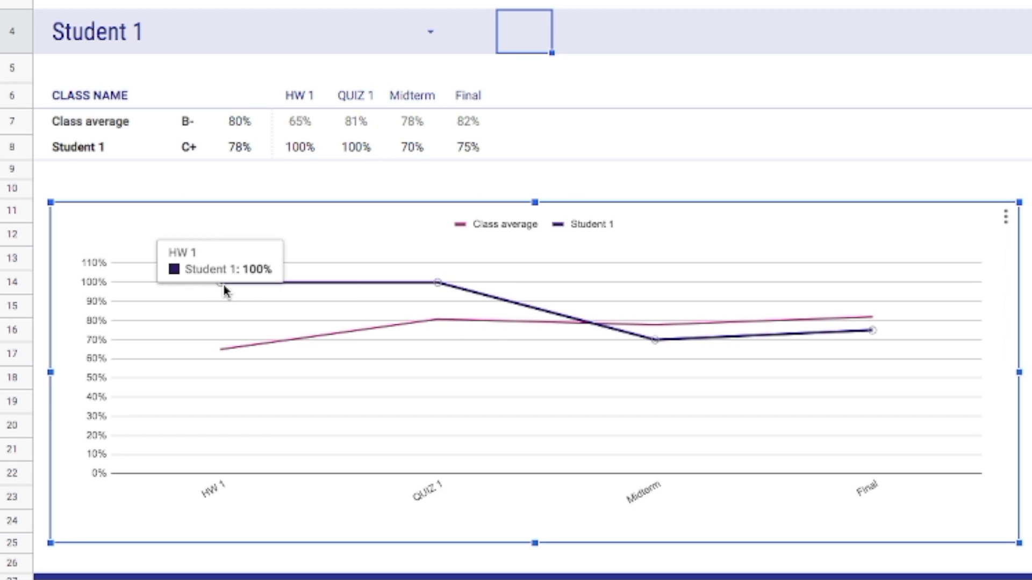
click(430, 32)
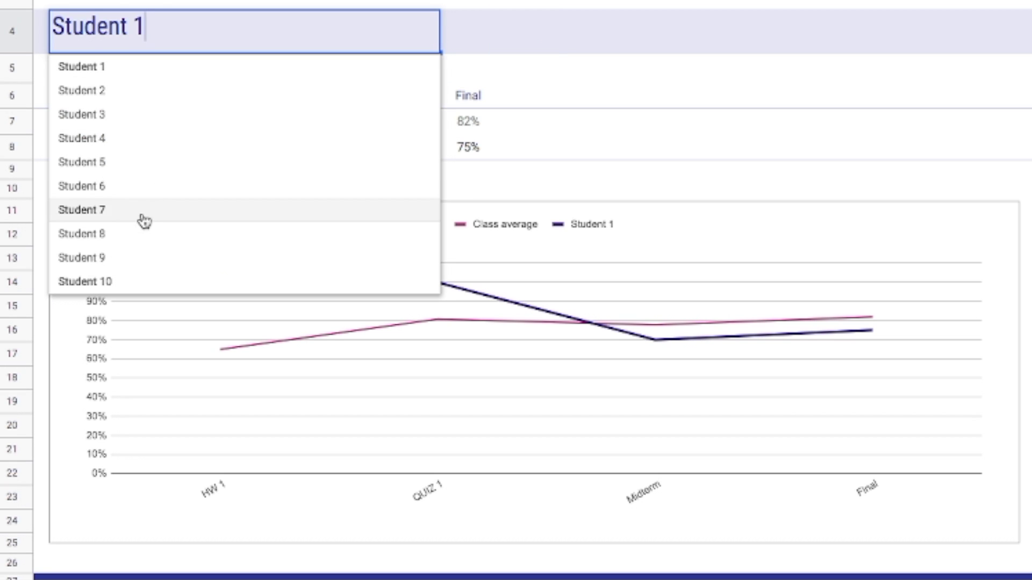
click(117, 288)
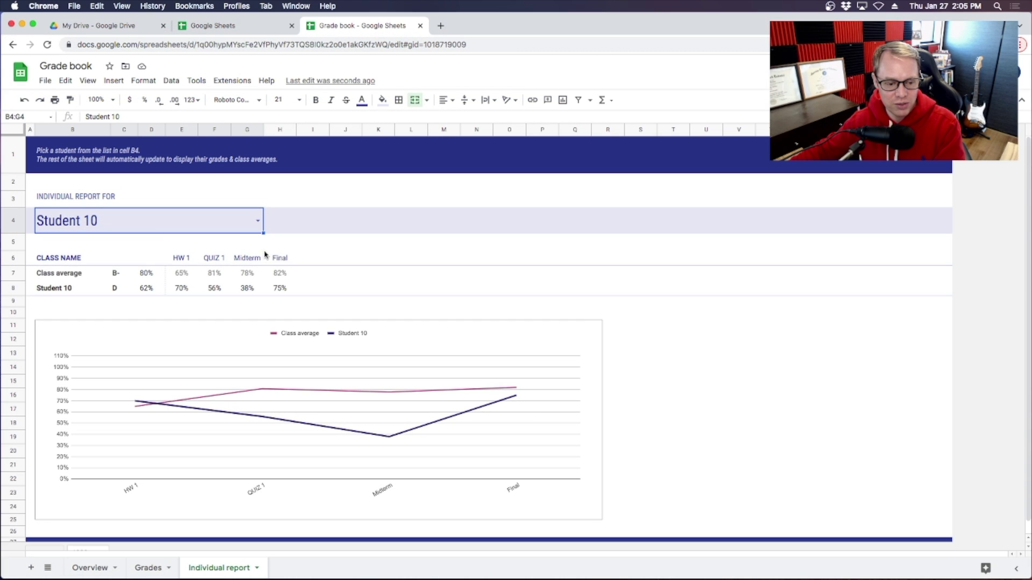
Review Students 1–3 on the Grades sheet, then return to the Overview sheet.
click(148, 568)
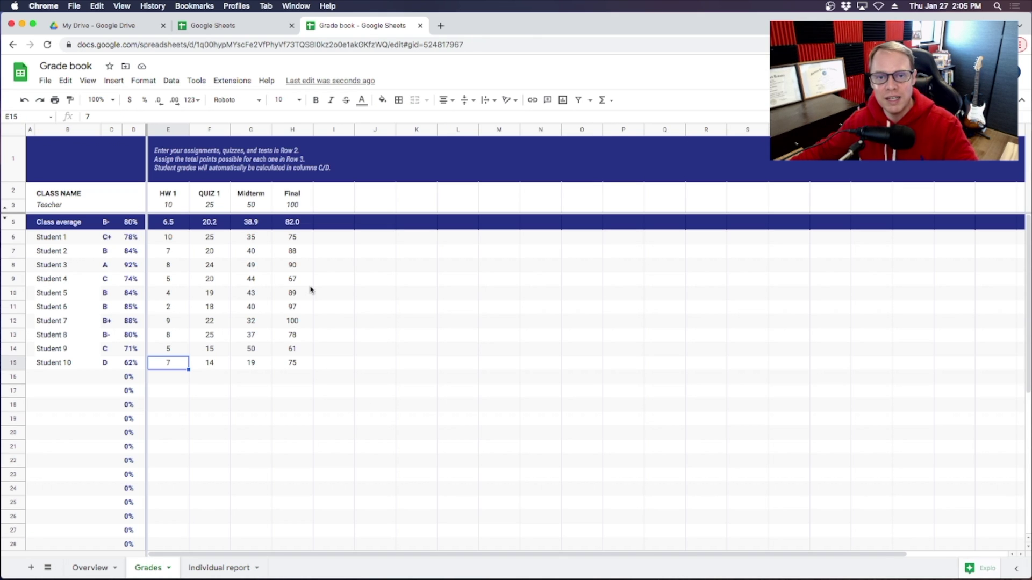
click(47, 240)
click(48, 254)
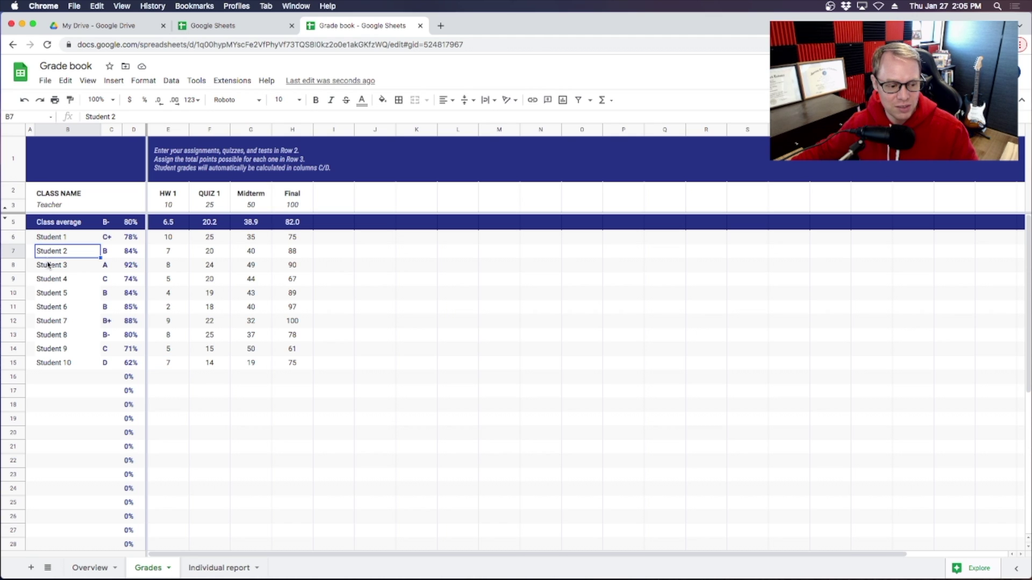
click(48, 268)
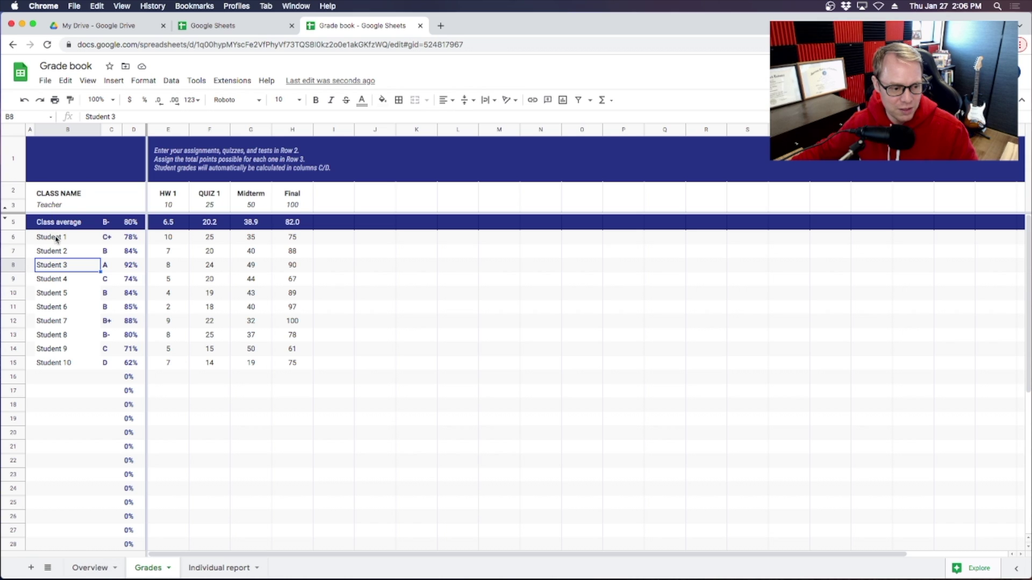
click(82, 568)
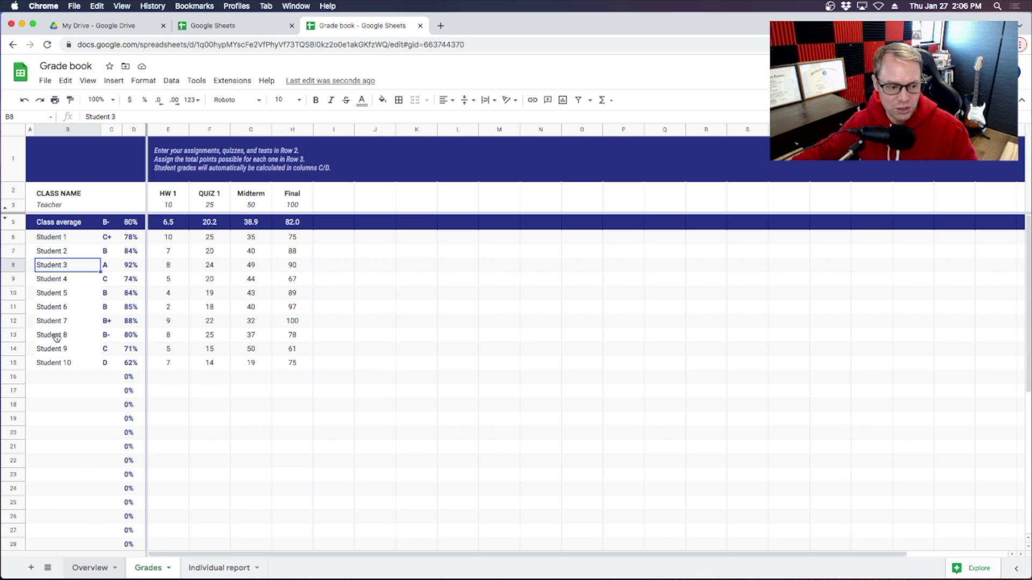